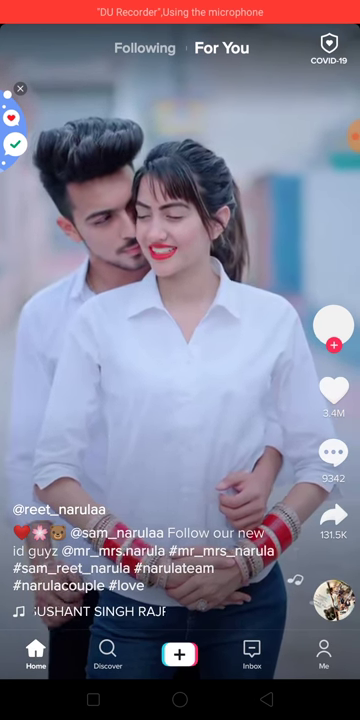
pyautogui.click(252, 652)
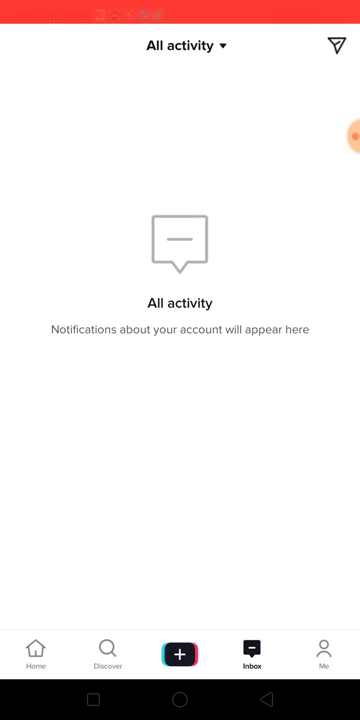
pyautogui.click(323, 652)
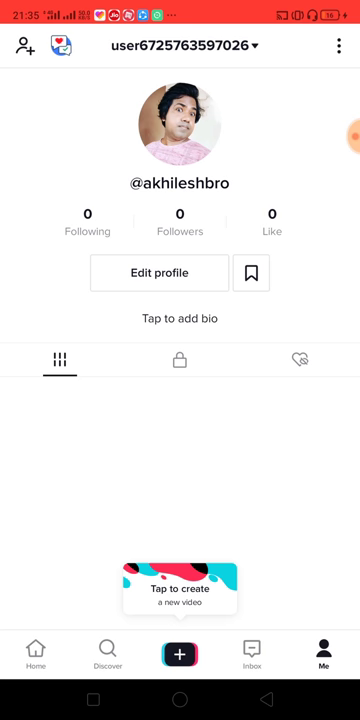
pyautogui.click(252, 655)
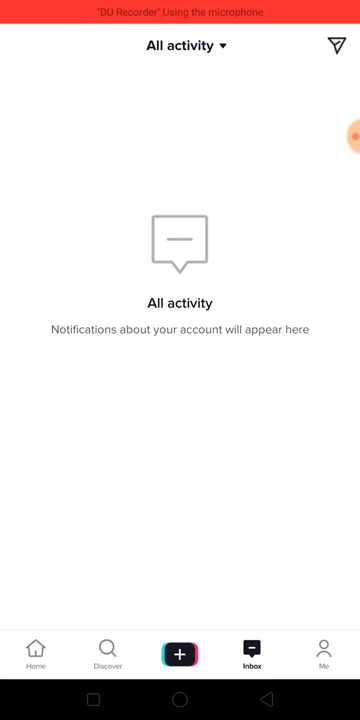
# Pass through the Home feed and empty Inbox to the Me profile showing zero following, followers and likes
pyautogui.click(35, 655)
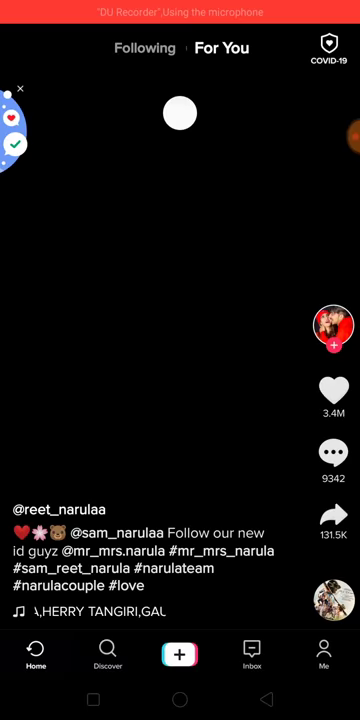
pyautogui.scroll(-1, 180, 360)
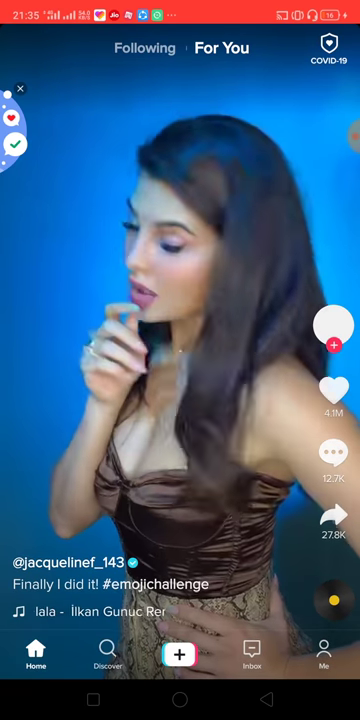
pyautogui.scroll(-1, 180, 360)
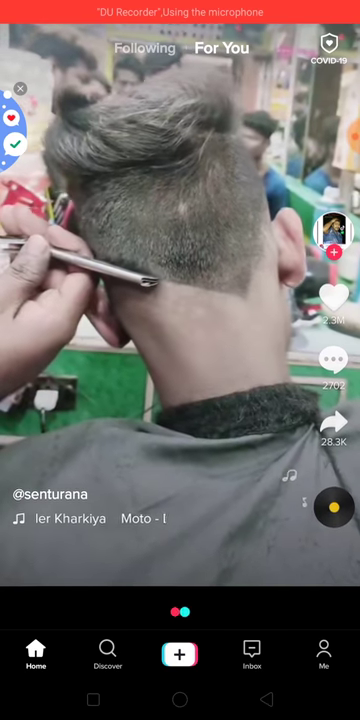
pyautogui.click(252, 655)
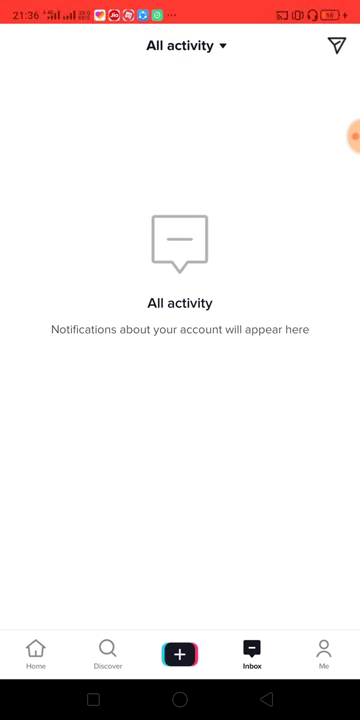
pyautogui.click(323, 654)
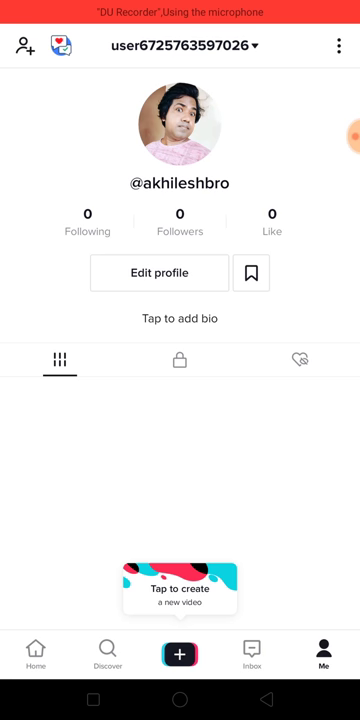
pyautogui.click(252, 652)
# Cycle through Me, Home, Discover and the empty Inbox, ending on the zero-count Me profile
pyautogui.click(323, 652)
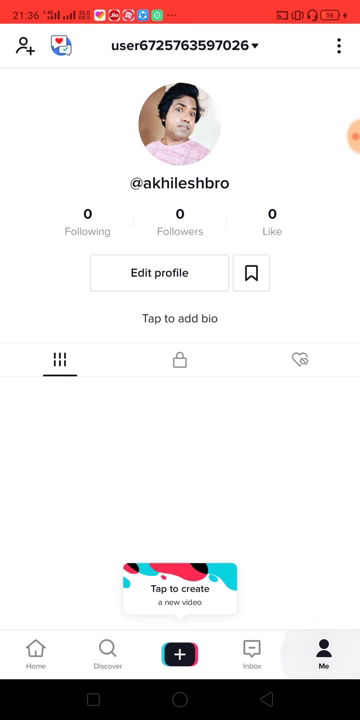
pyautogui.click(35, 652)
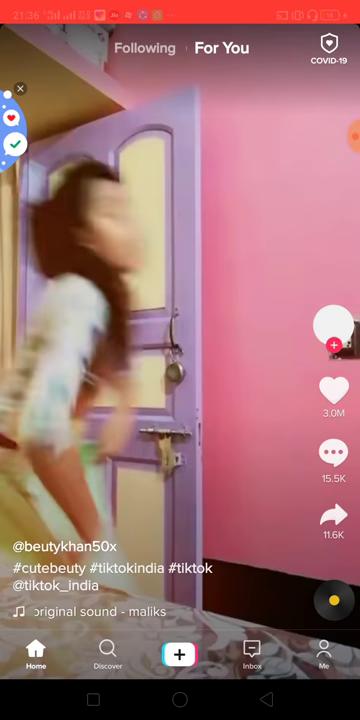
pyautogui.click(107, 652)
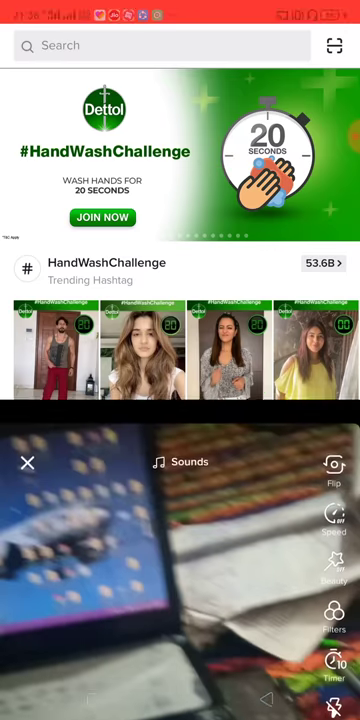
pyautogui.click(252, 652)
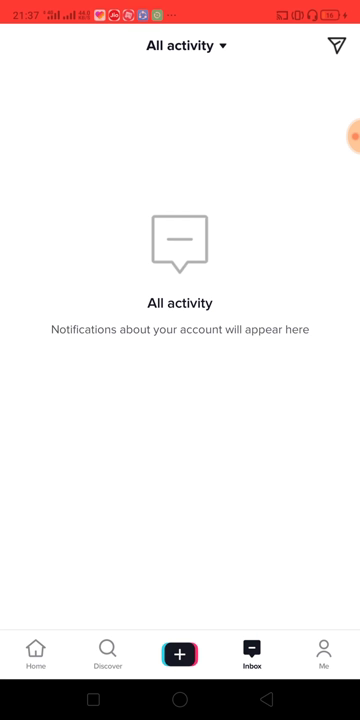
pyautogui.click(323, 654)
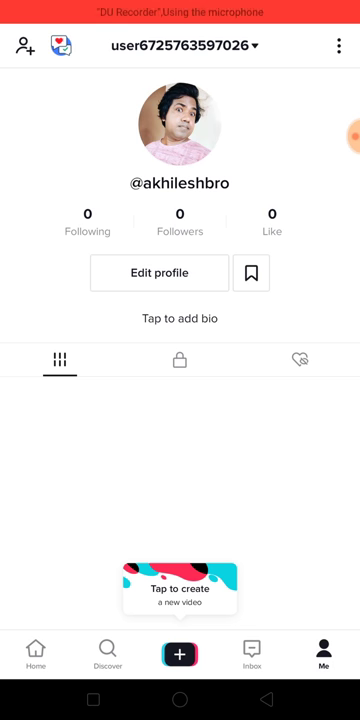